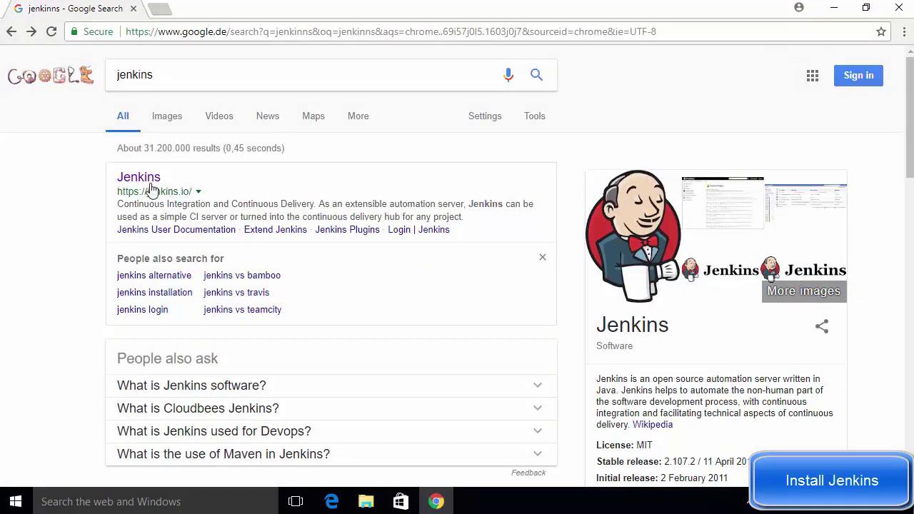
- Go from the search result to the Jenkins download page and scroll to the 2.107.2 LTS package list
left_click(214, 164)
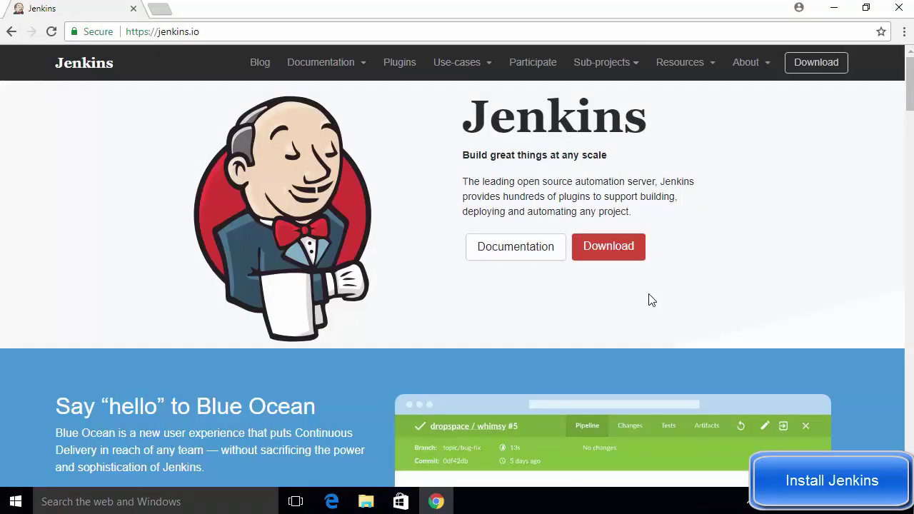
left_click(605, 251)
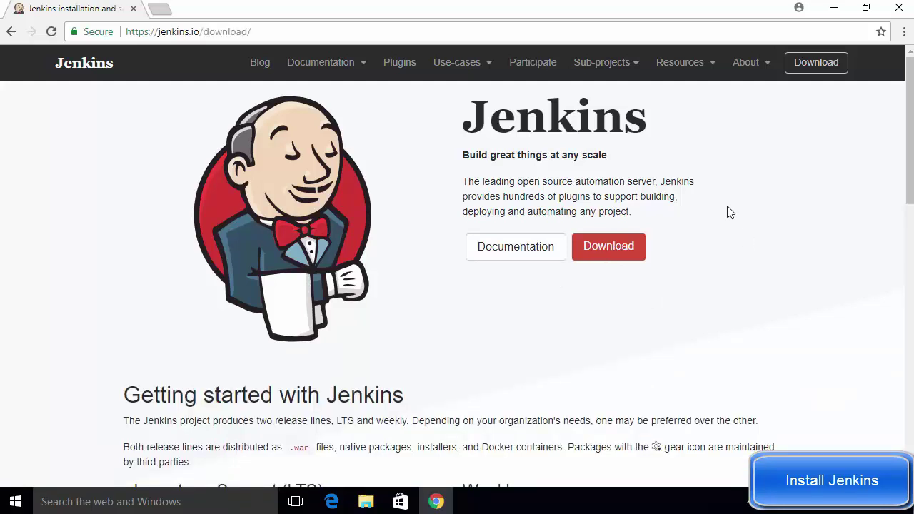
scroll(712, 222, "down", 2)
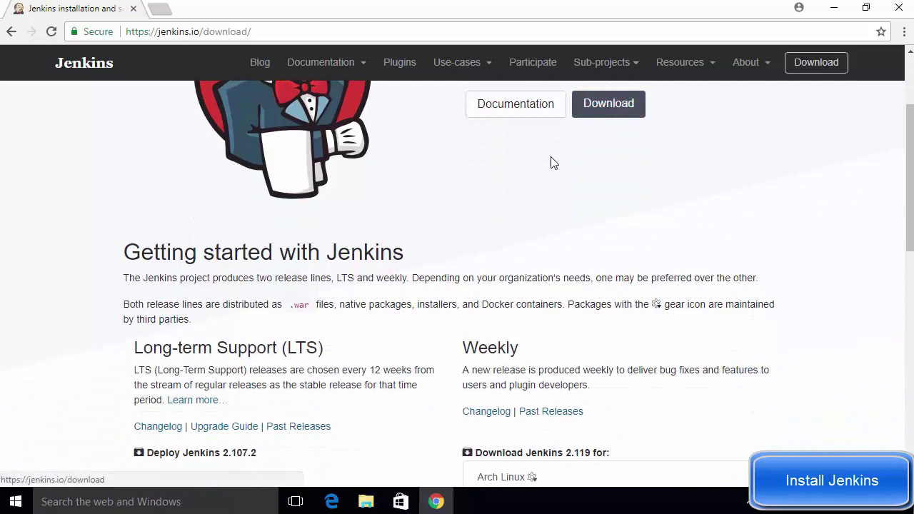
scroll(428, 204, "down", 2)
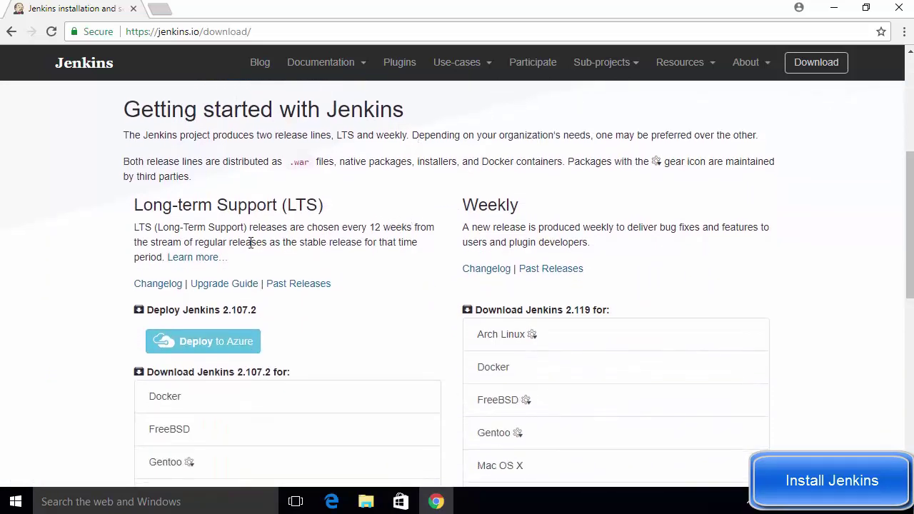
scroll(114, 253, "down", 1)
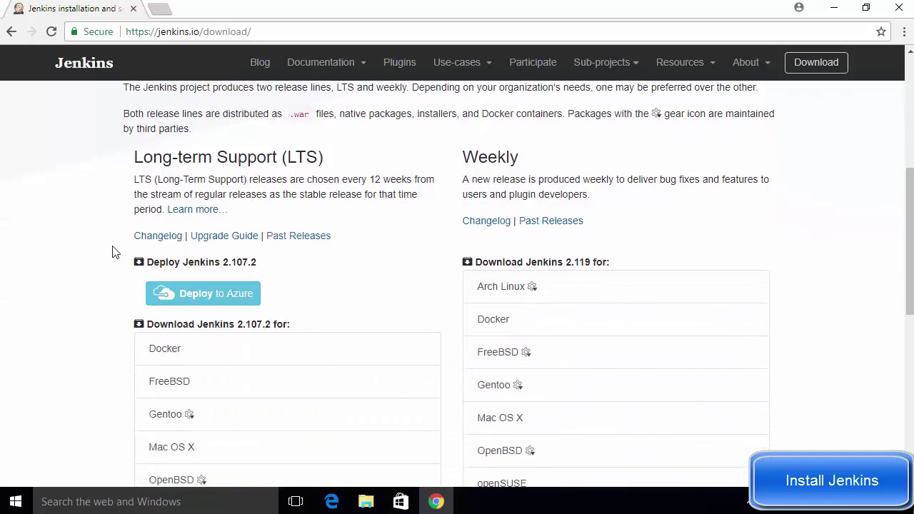
scroll(115, 253, "down", 2)
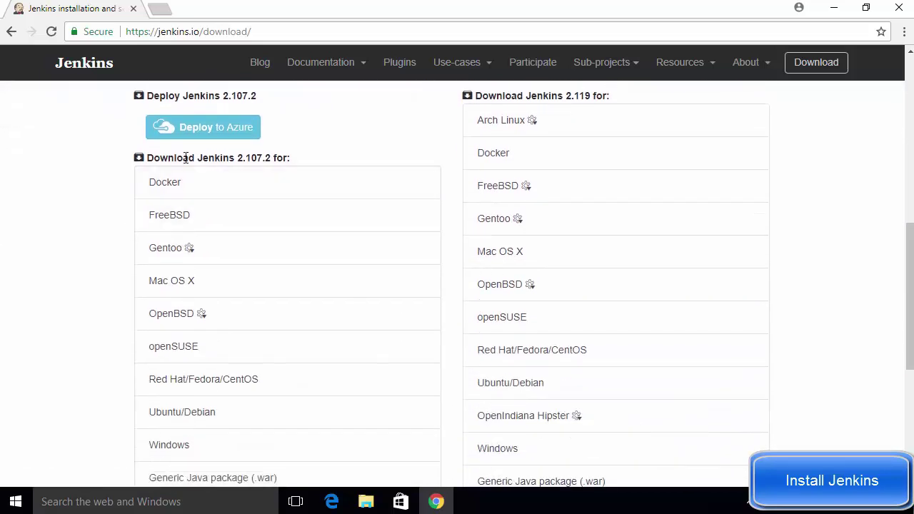
scroll(278, 188, "up", 2)
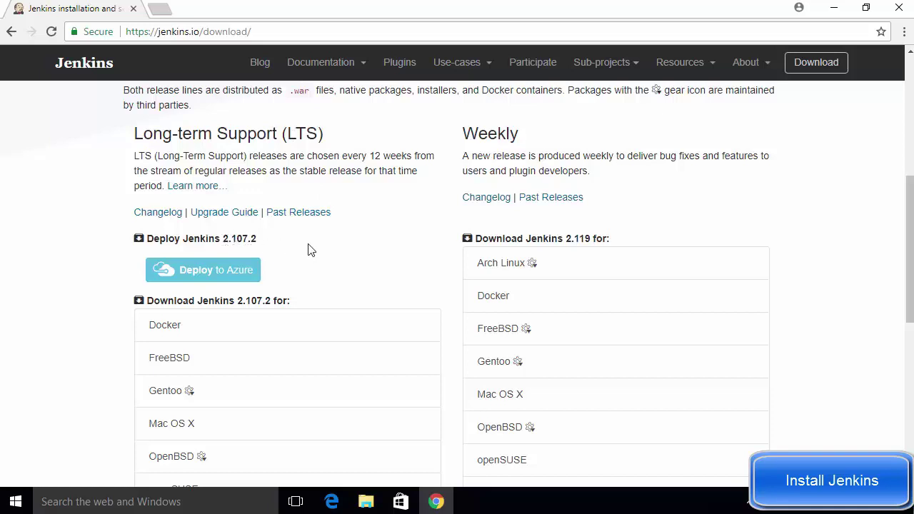
scroll(311, 249, "down", 3)
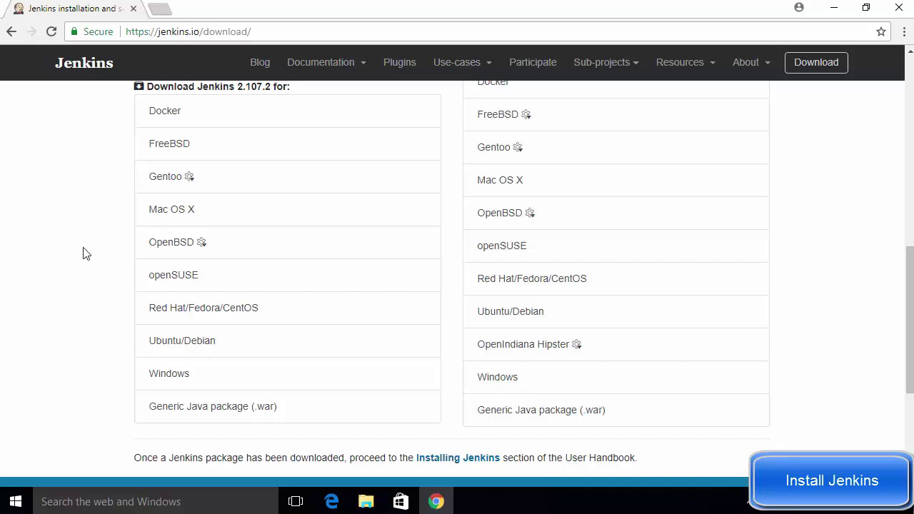
- Download the Windows package jenkins-2.107.2.zip and minimize the browser
left_click(169, 384)
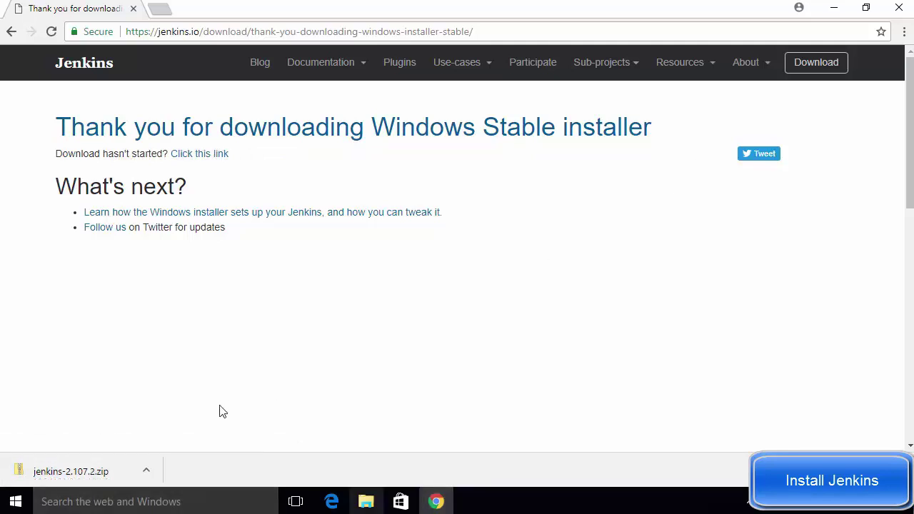
left_click(834, 10)
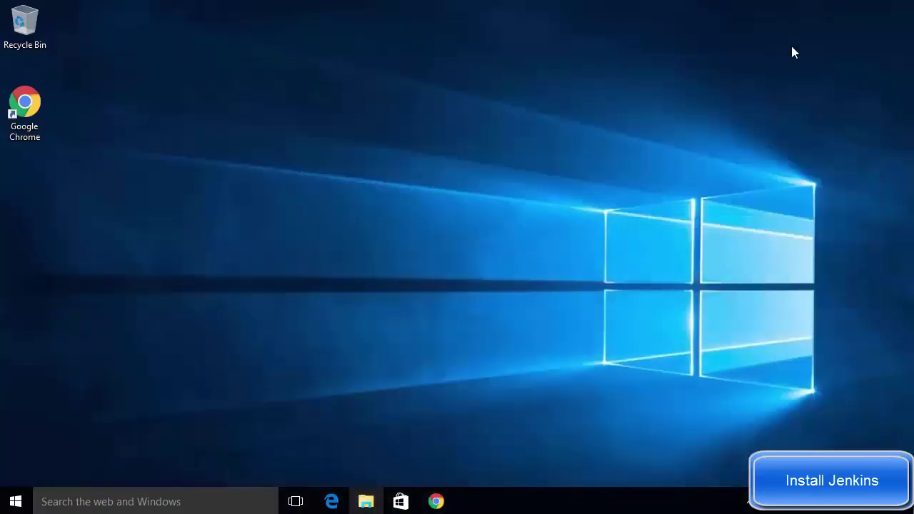
- From Downloads, open jenkins-2.107.2.zip and launch the jenkins installer inside it
left_click(366, 501)
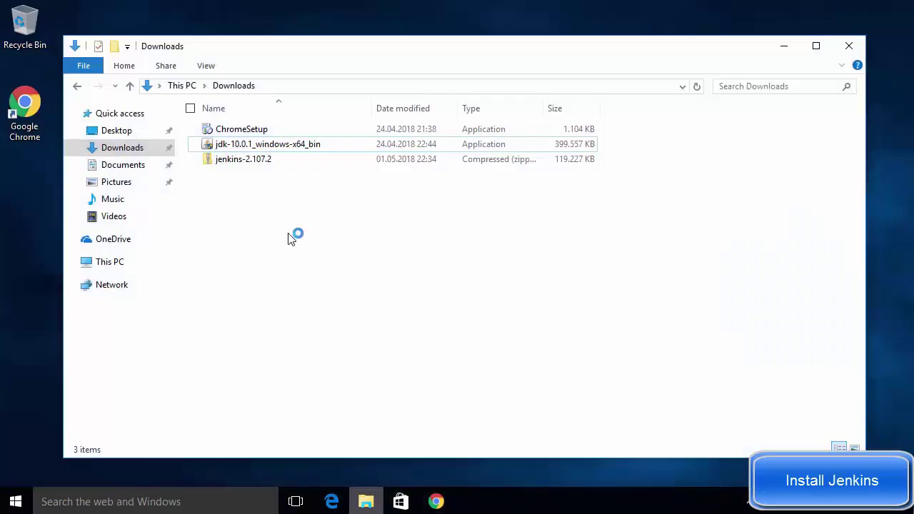
double_click(240, 160)
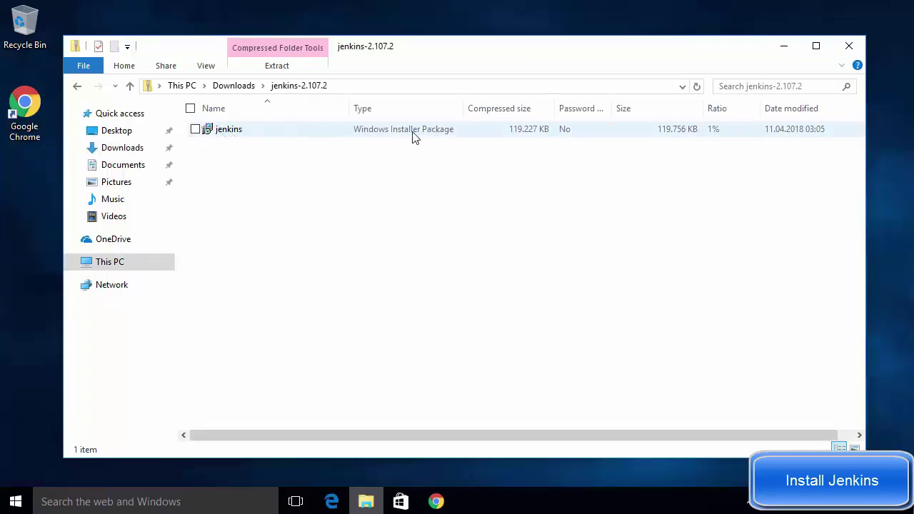
left_click(230, 136)
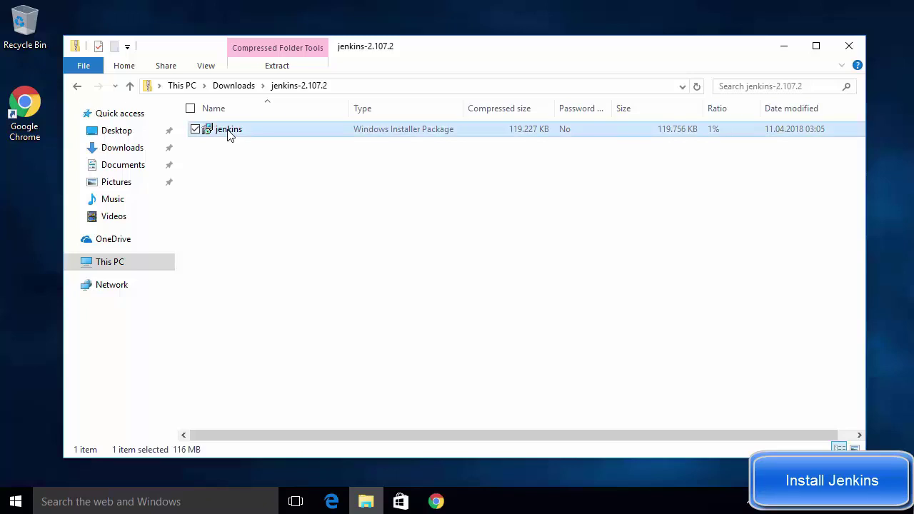
double_click(230, 135)
left_click(781, 50)
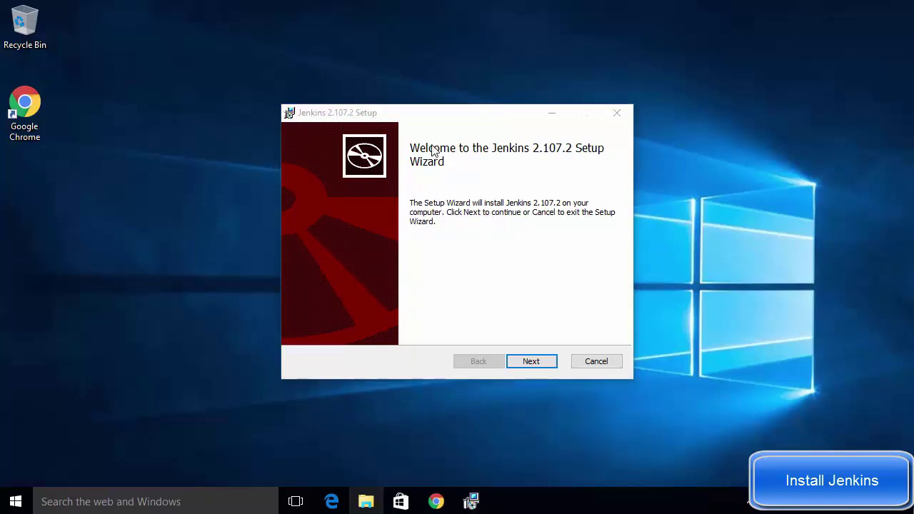
- Install Jenkins 2.107.2 into the default C:\Program Files (x86)\Jenkins\ folder, approving the system-changes prompt, then finish
left_click(532, 365)
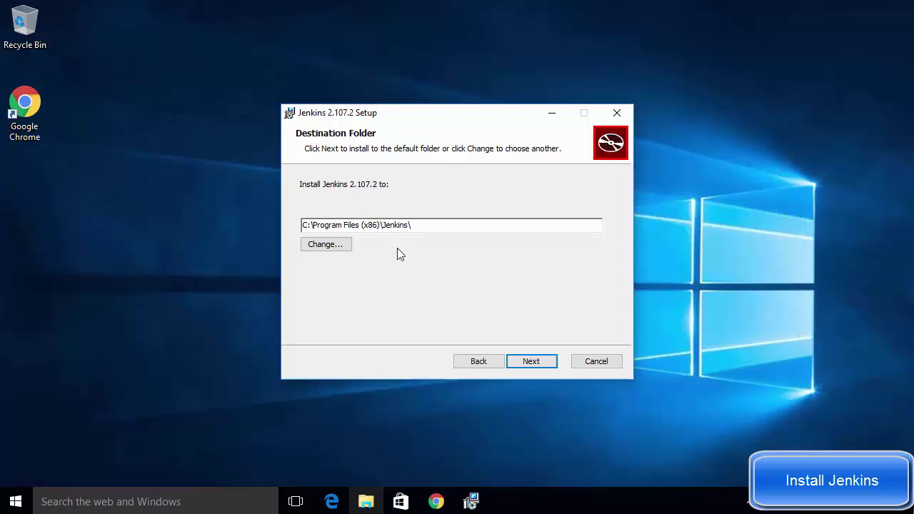
left_click(528, 362)
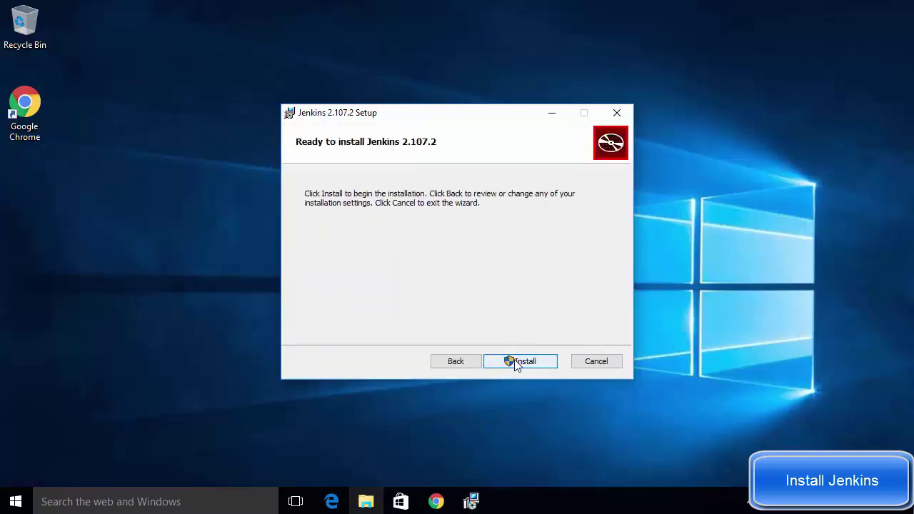
left_click(513, 359)
left_click(508, 279)
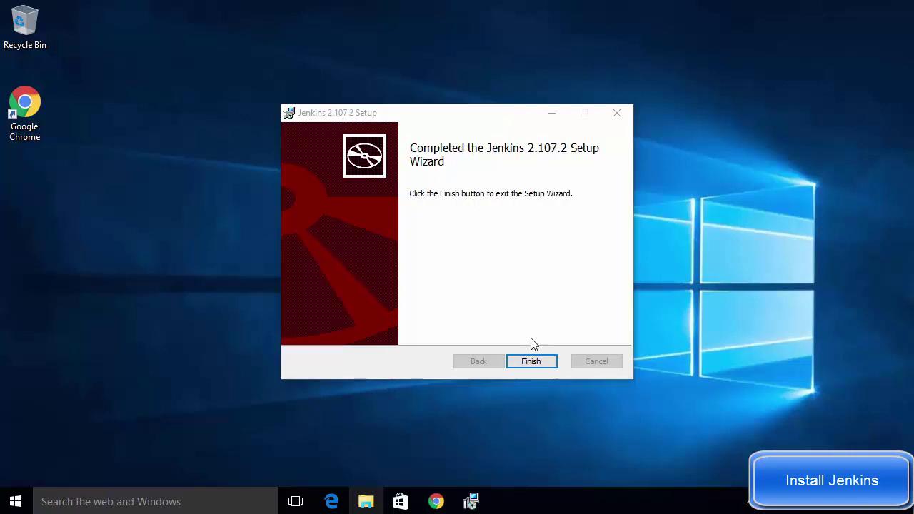
left_click(530, 361)
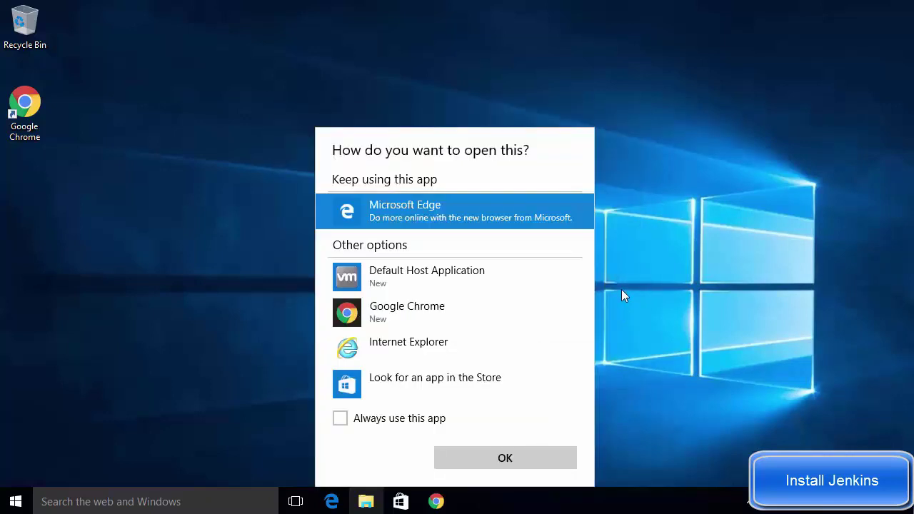
- Choose Google Chrome to open the Jenkins page at localhost:8080
double_click(389, 316)
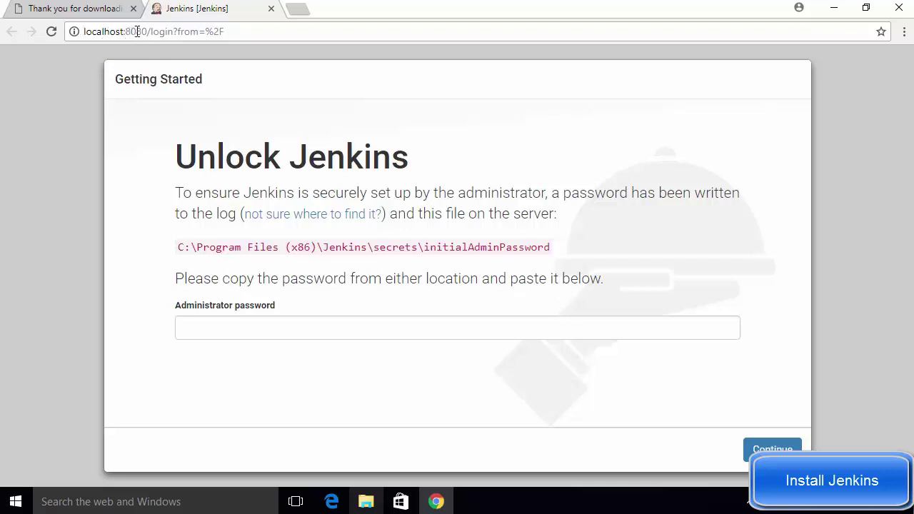
- Load localhost:8080 in a new Chrome tab, then return to the original Jenkins tab
left_click_drag(147, 32, 67, 36)
key("ctrl+c")
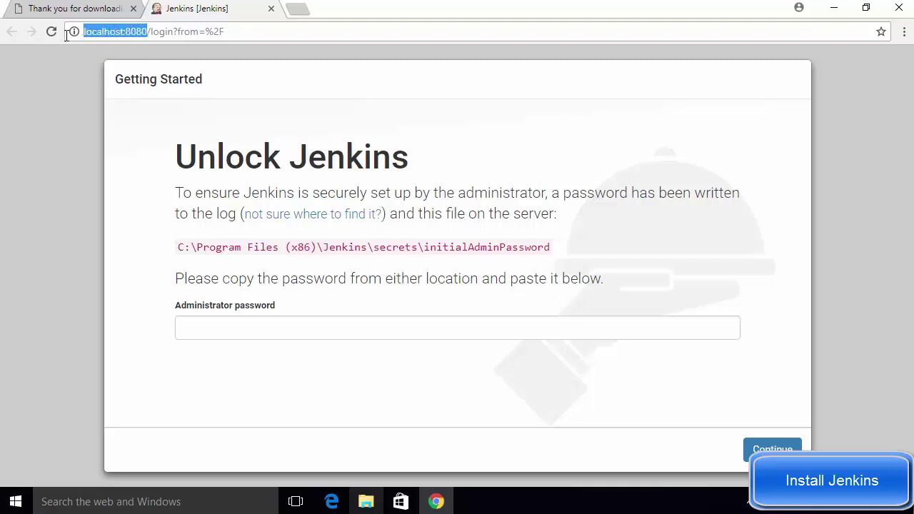
left_click(295, 10)
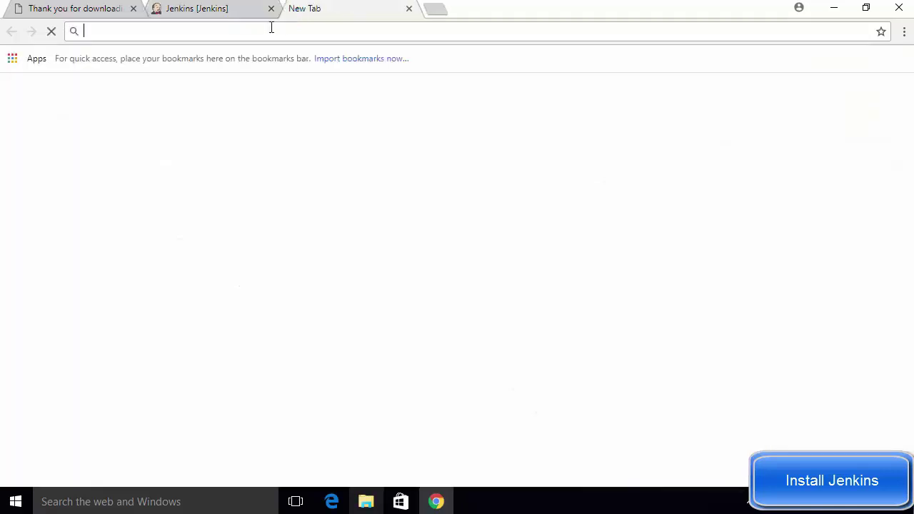
key("ctrl+v")
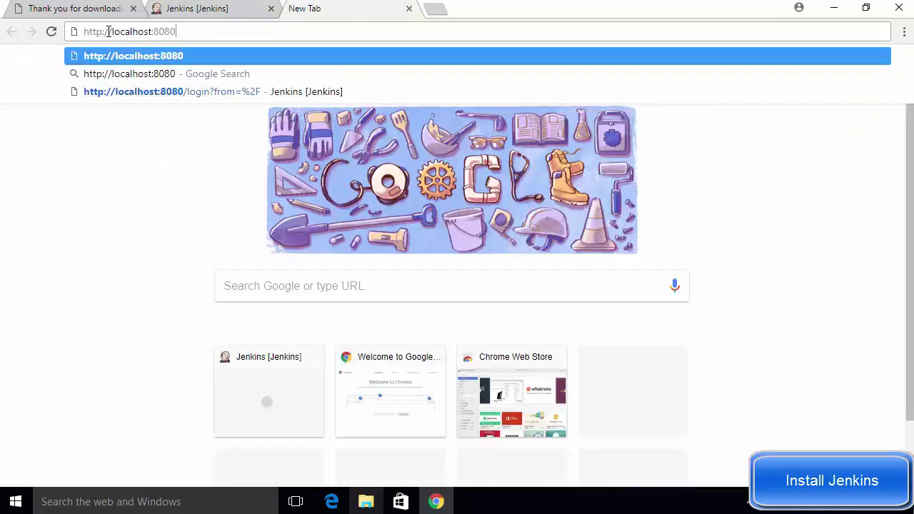
left_click(155, 59)
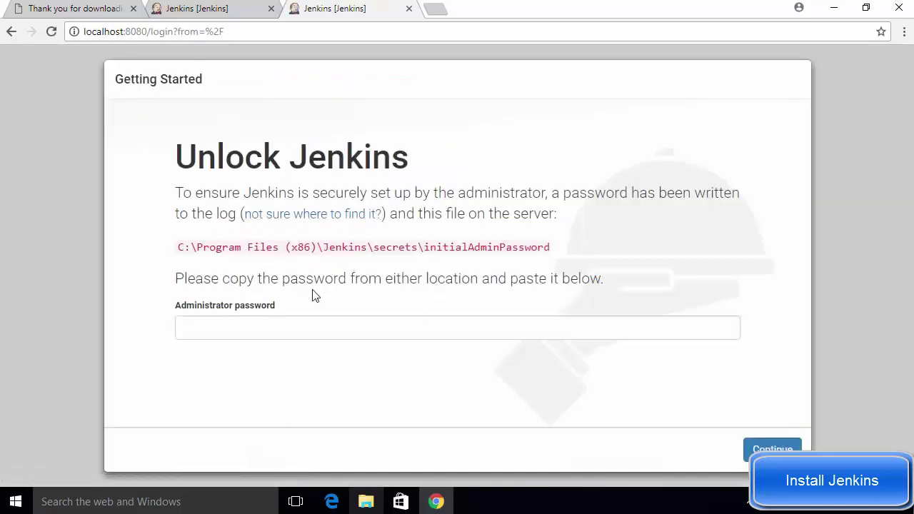
left_click(214, 13)
- Copy the C:\Program Files (x86)\Jenkins\secrets\ path from the Unlock page and open it in File Explorer
left_click(342, 17)
left_click_drag(188, 247, 550, 251)
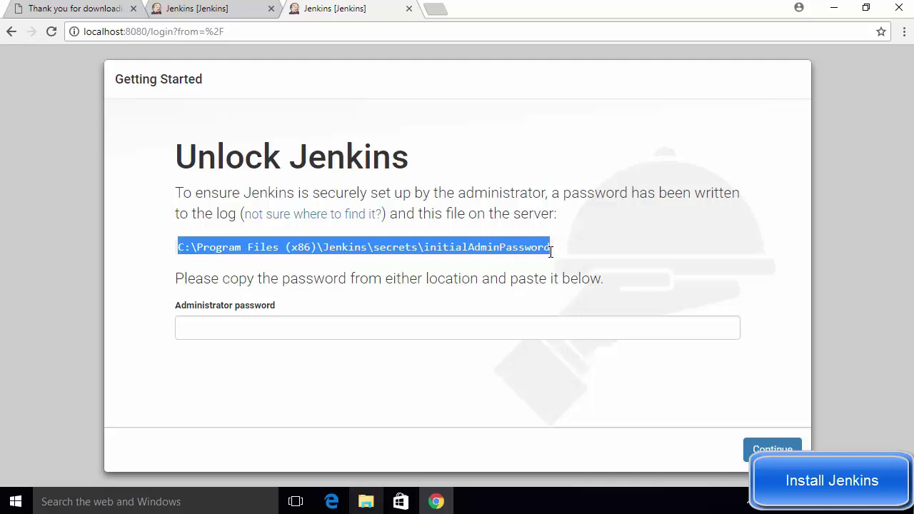
left_click(487, 250)
left_click_drag(422, 247, 179, 245)
key("ctrl+c")
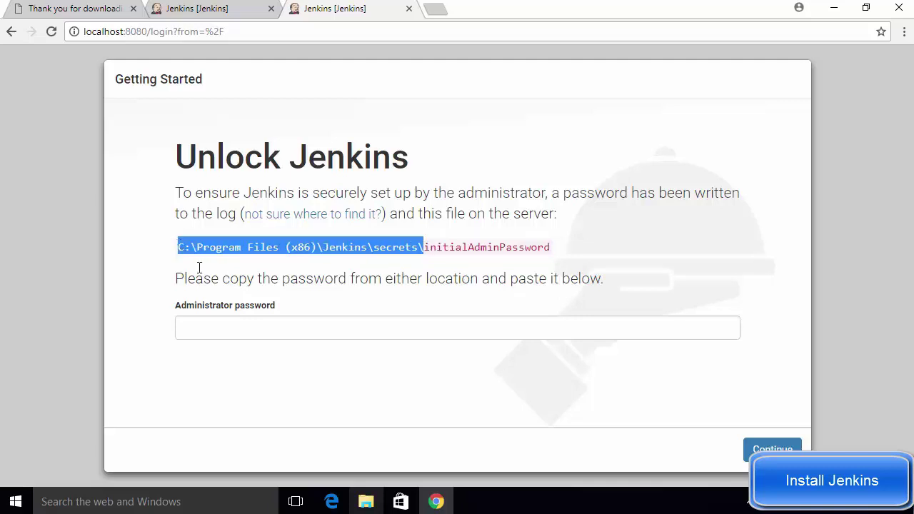
left_click(364, 502)
left_click(381, 86)
key("ctrl+v")
key("Return")
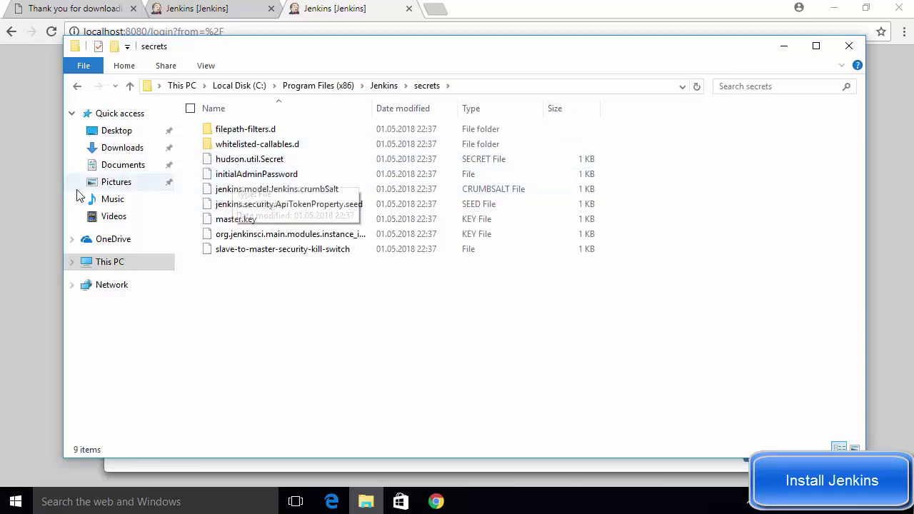
- Open initialAdminPassword from the secrets folder in Notepad and select the password string
left_click(50, 197)
left_click_drag(426, 247, 551, 247)
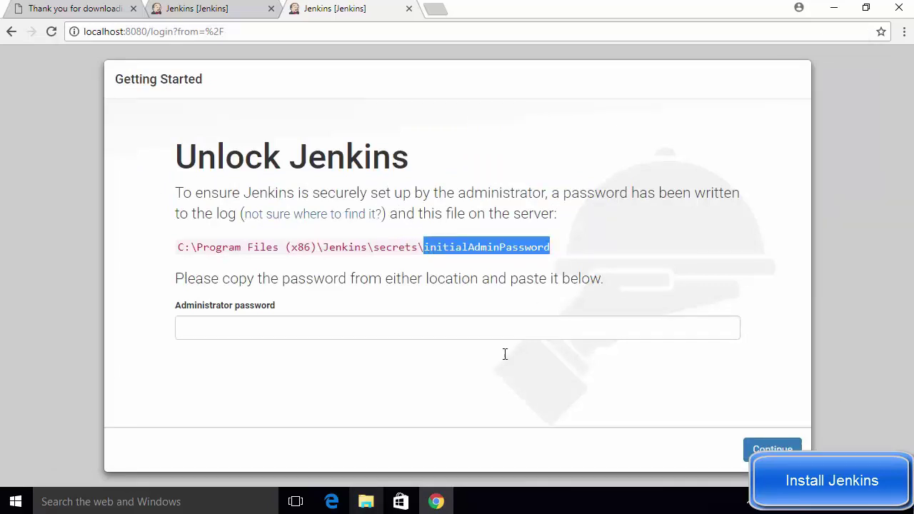
left_click(376, 500)
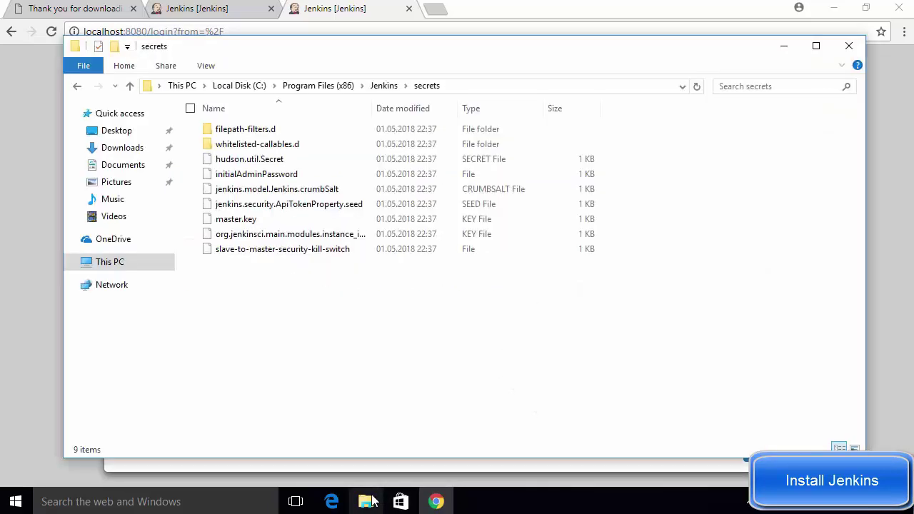
left_click(254, 177)
double_click(253, 177)
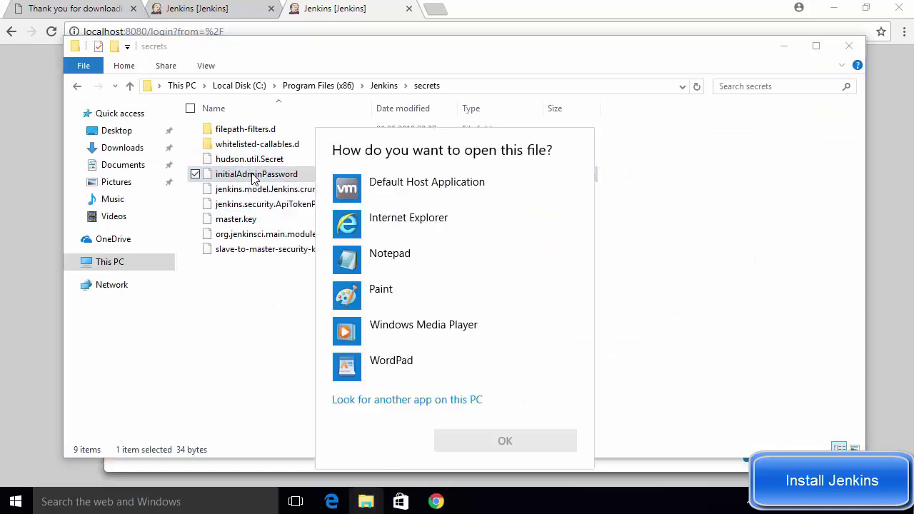
left_click(380, 264)
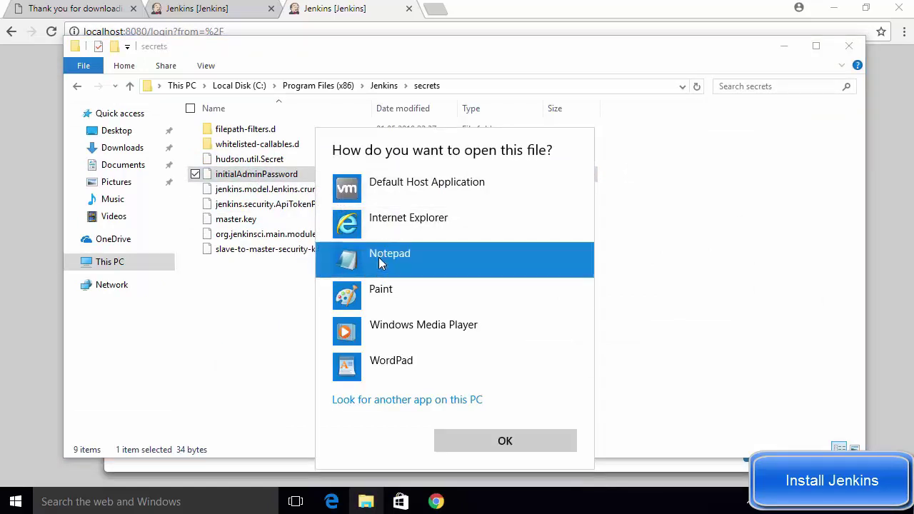
double_click(380, 264)
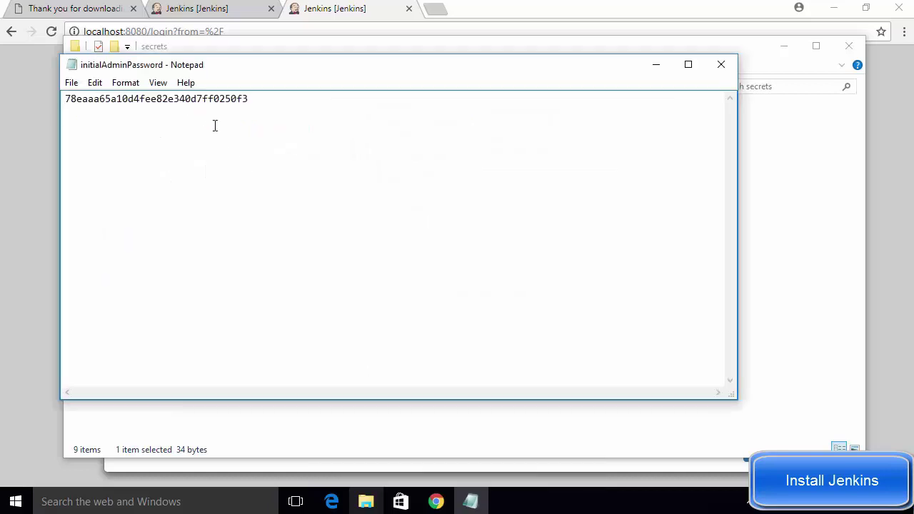
double_click(199, 101)
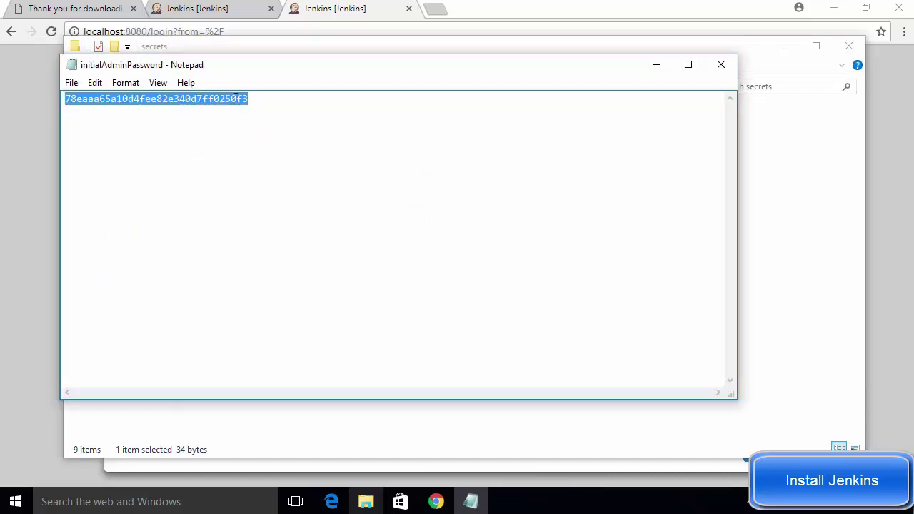
- Paste the copied password into the Administrator password field and continue to unlock Jenkins
left_click(655, 65)
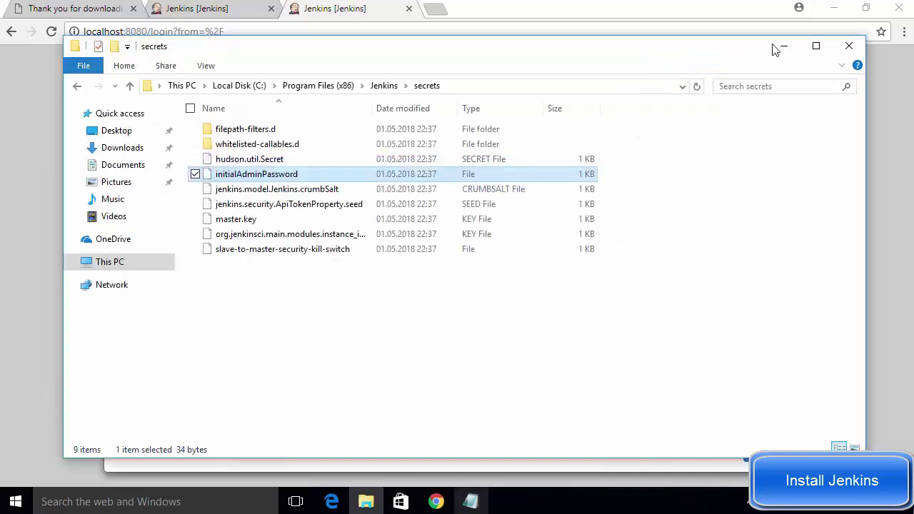
left_click(775, 50)
left_click(384, 336)
key("ctrl+v")
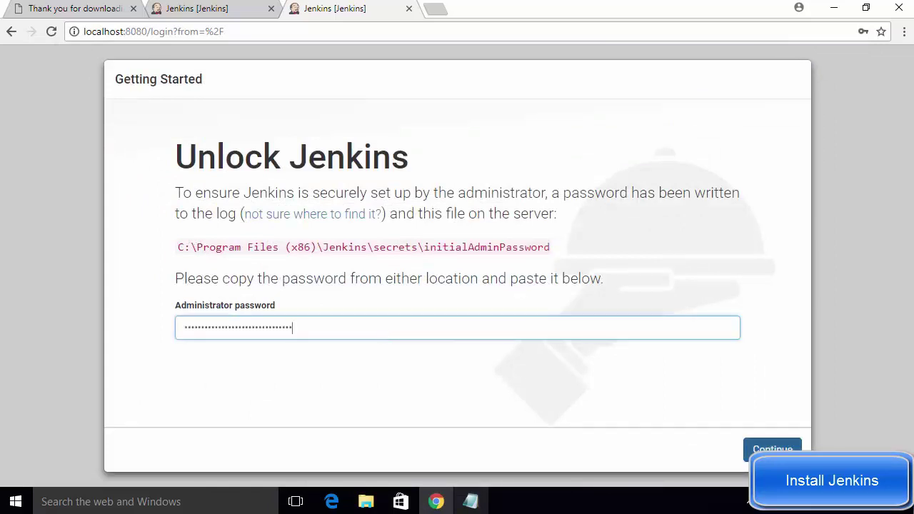
left_click(772, 449)
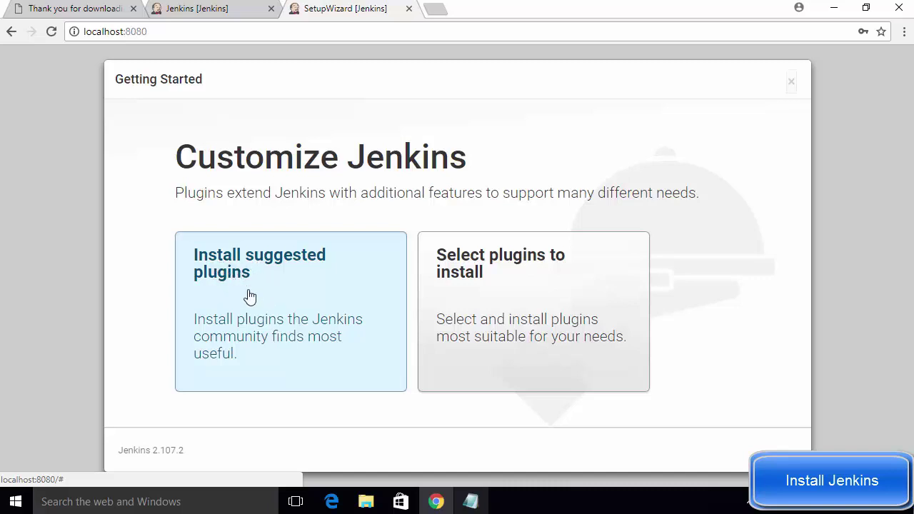
- Choose 'Install suggested plugins' and let the plugin installation complete
left_click(272, 305)
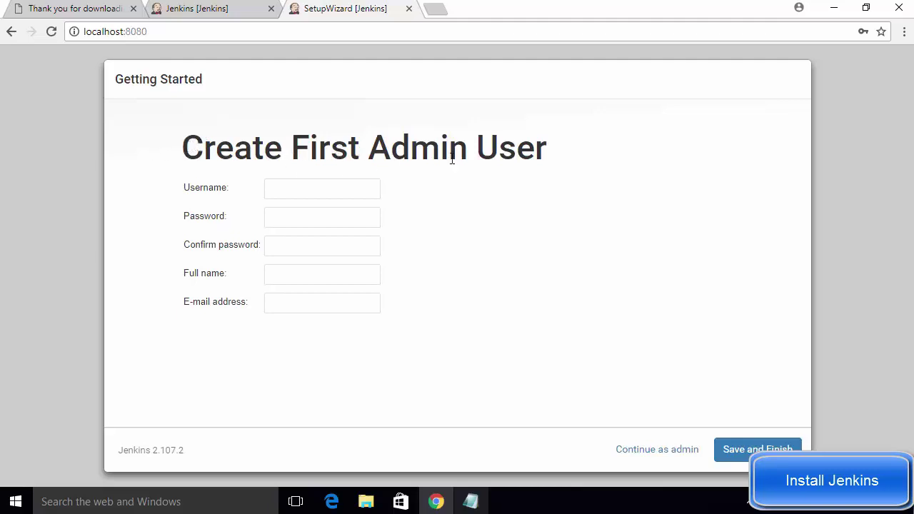
- Register first admin user 'admin' with the account password, full name admin and pasted e-mail, then save
left_click(308, 190)
type("admin")
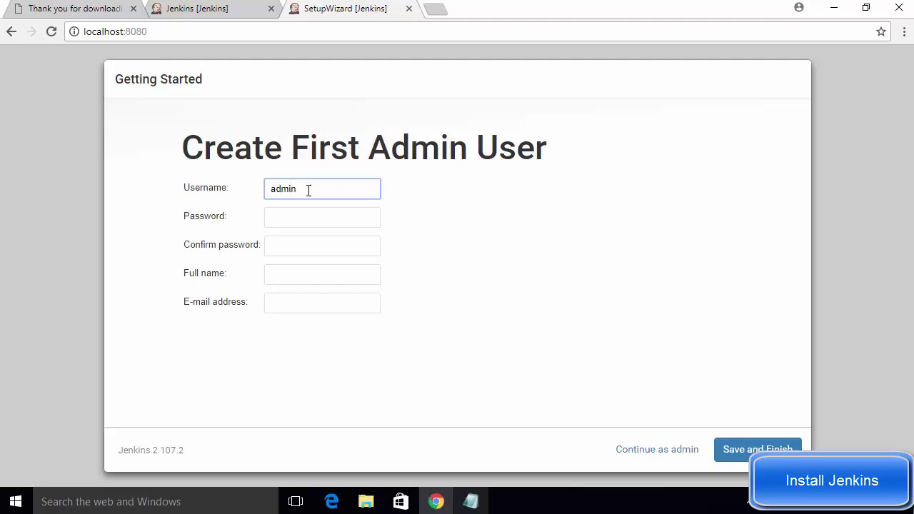
left_click(305, 220)
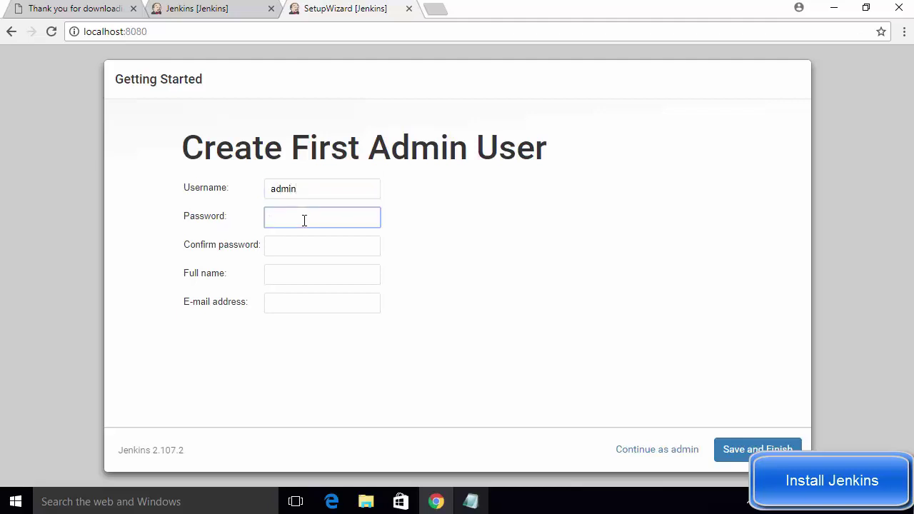
type("ad")
left_click(308, 254)
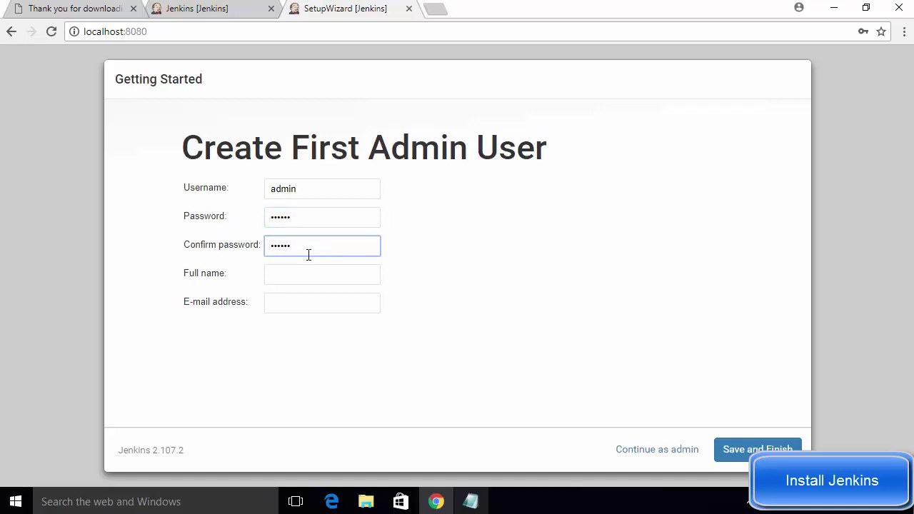
left_click(312, 274)
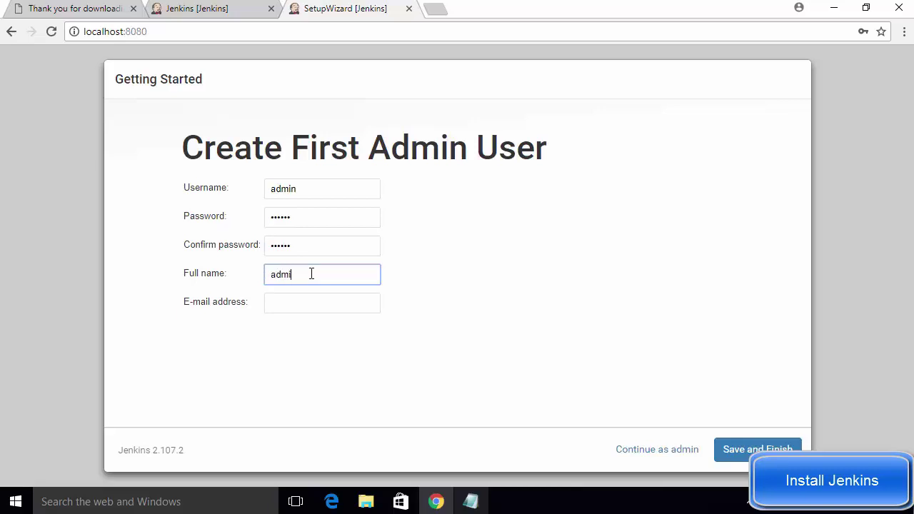
left_click(291, 302)
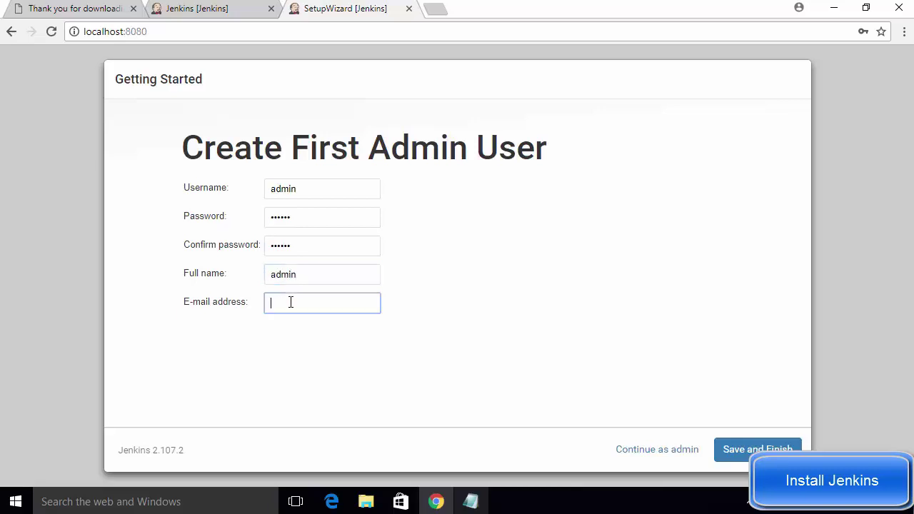
key("ctrl+v")
left_click(338, 351)
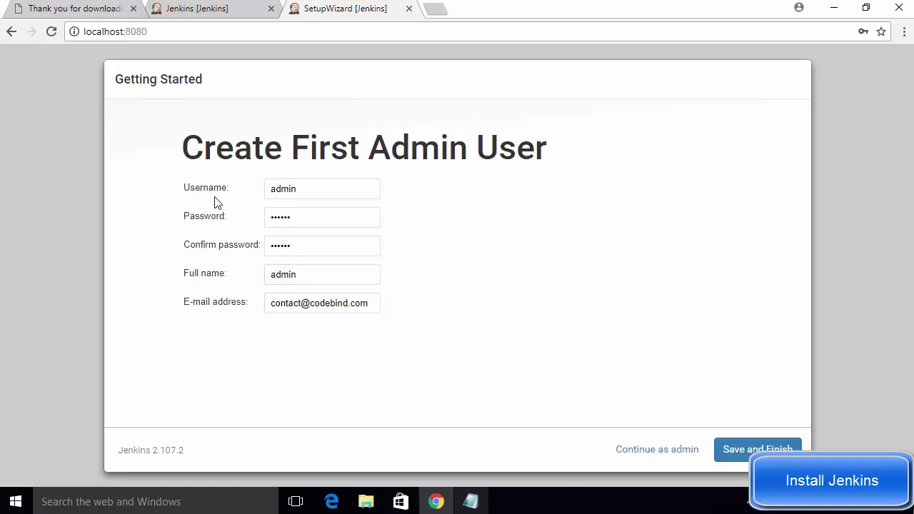
left_click(748, 461)
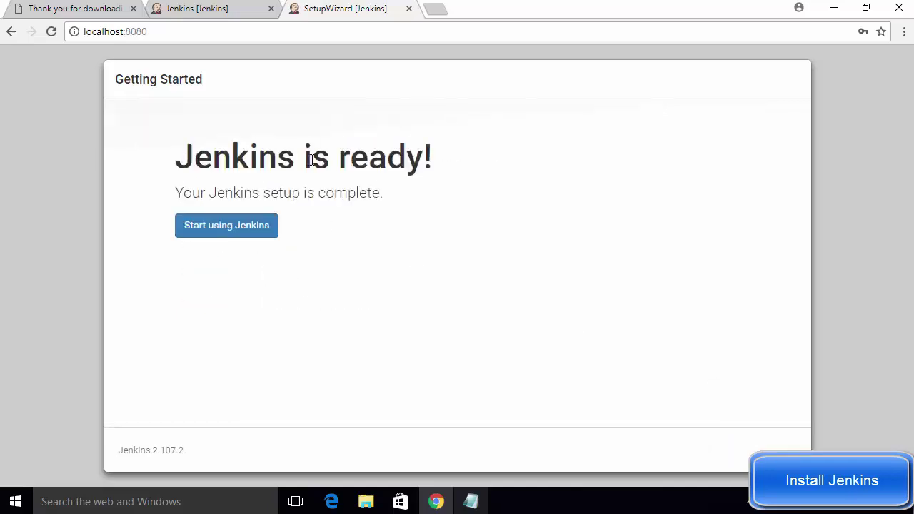
- Start using Jenkins to reach the 'Welcome to Jenkins!' dashboard
left_click(232, 234)
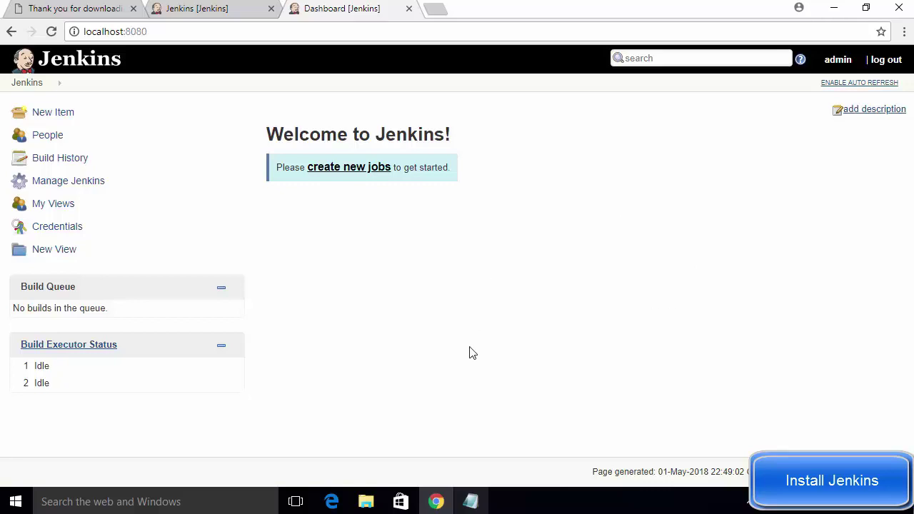
left_click(364, 502)
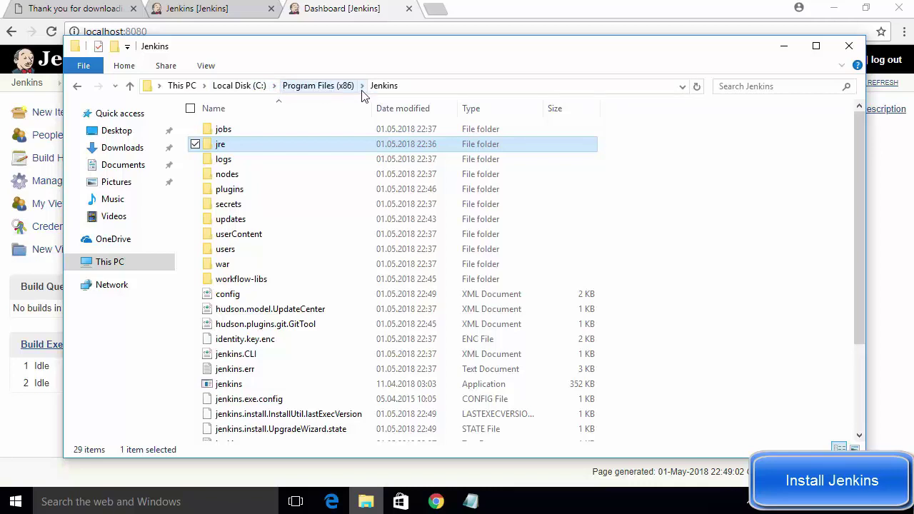
left_click(332, 91)
double_click(244, 190)
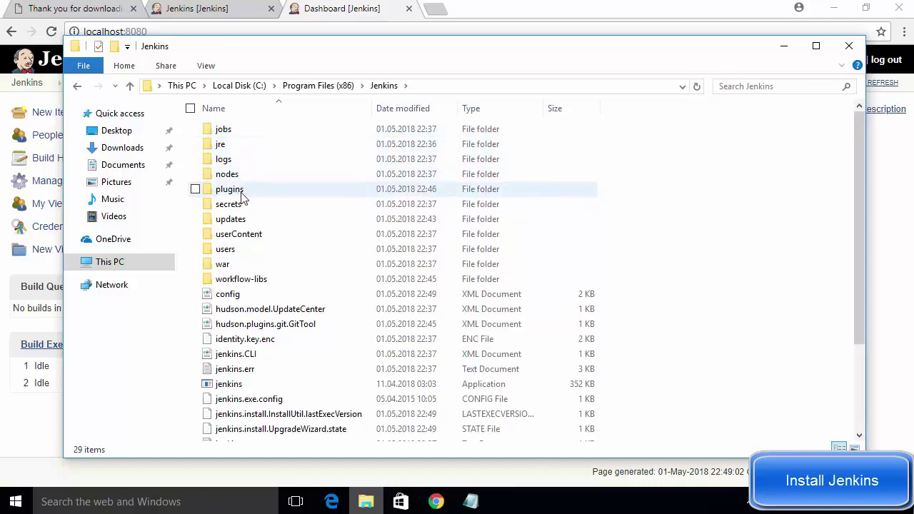
double_click(242, 192)
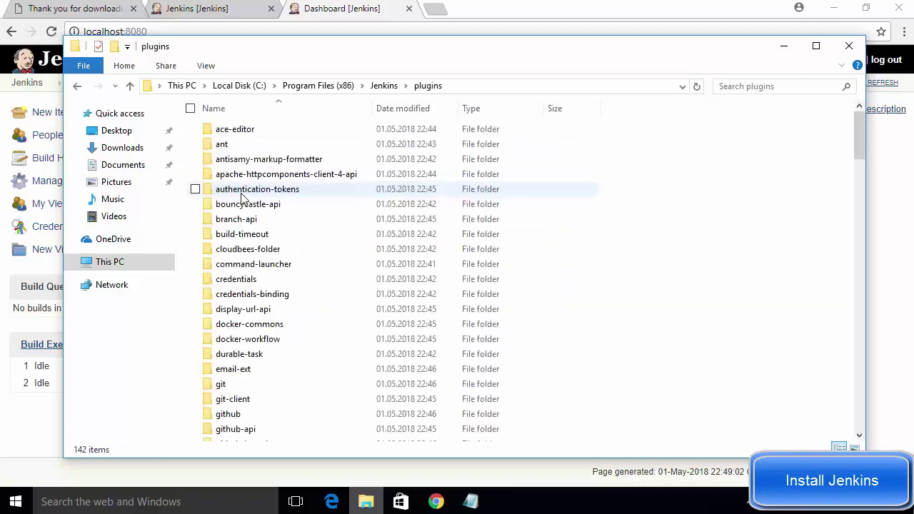
scroll(265, 171, "down", 3)
scroll(267, 186, "down", 20)
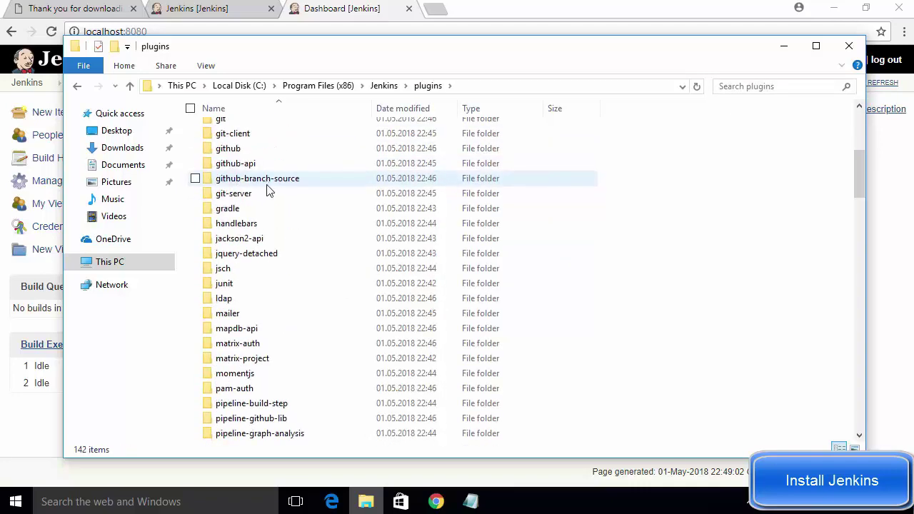
left_click(385, 87)
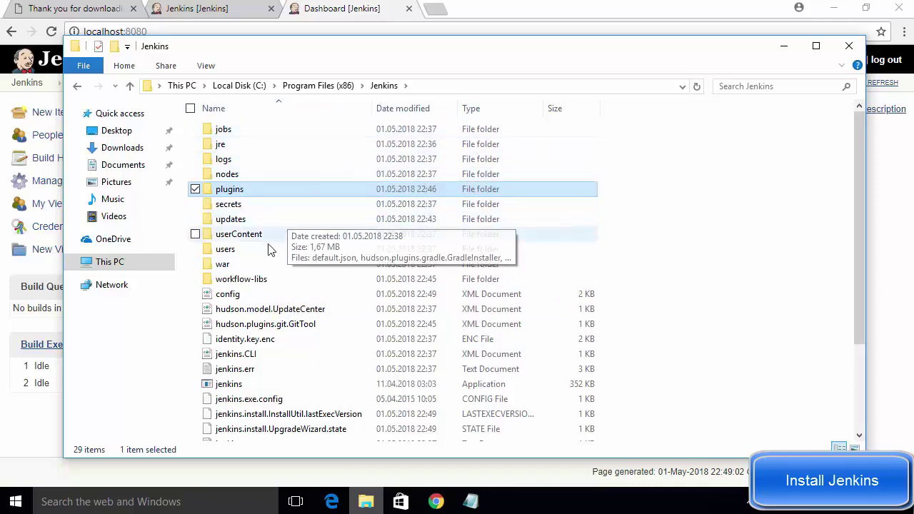
left_click(783, 45)
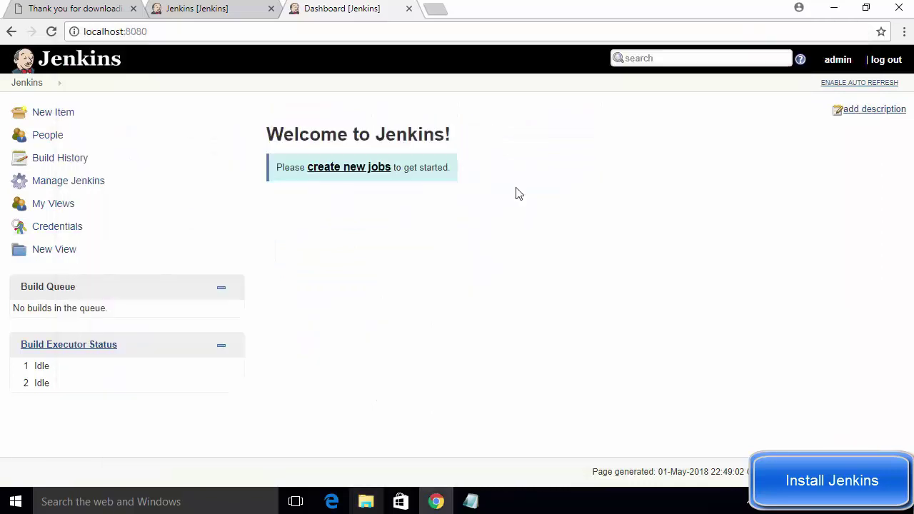